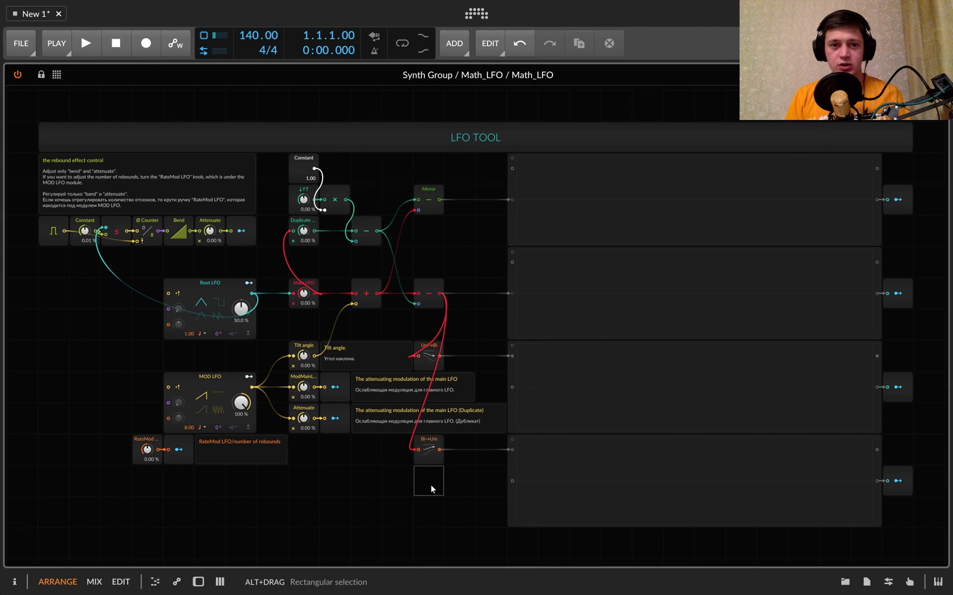
# Set the Main LFO attenuator to 100 % so its triangle wave feeds the second oscilloscope
pyautogui.click(726, 286)
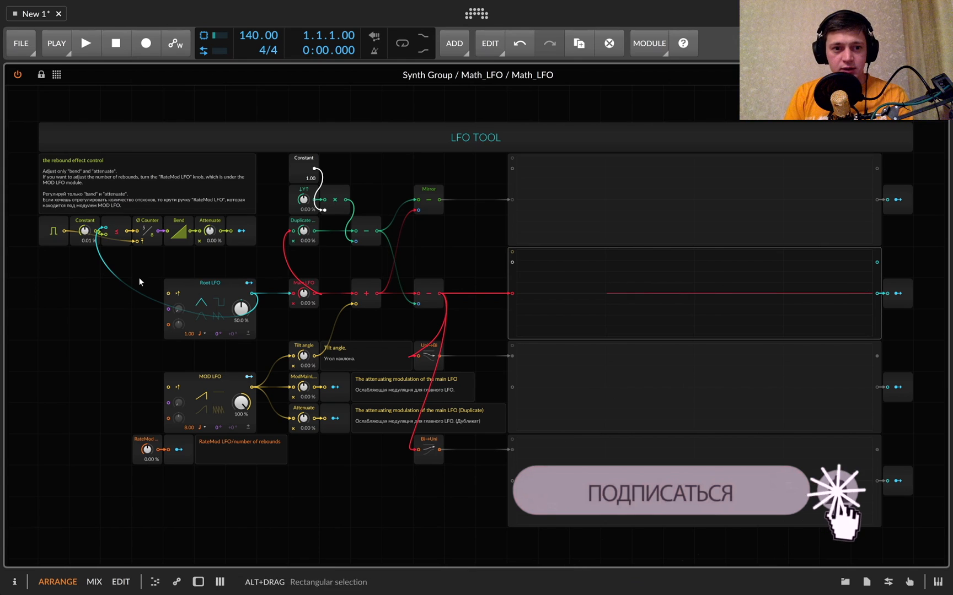
pyautogui.moveTo(145, 273); pyautogui.dragTo(554, 320)
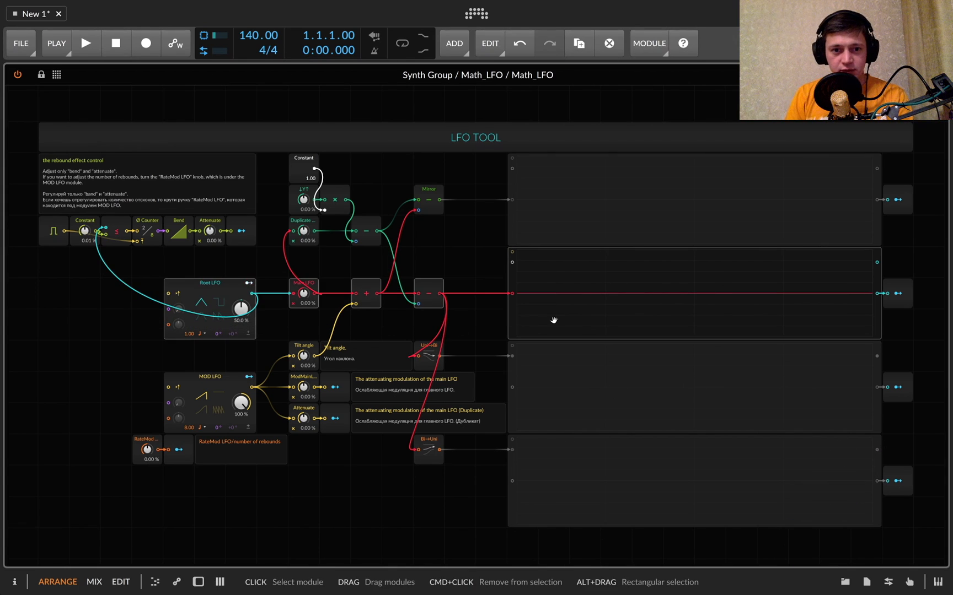
pyautogui.scroll(5, 500, 330)
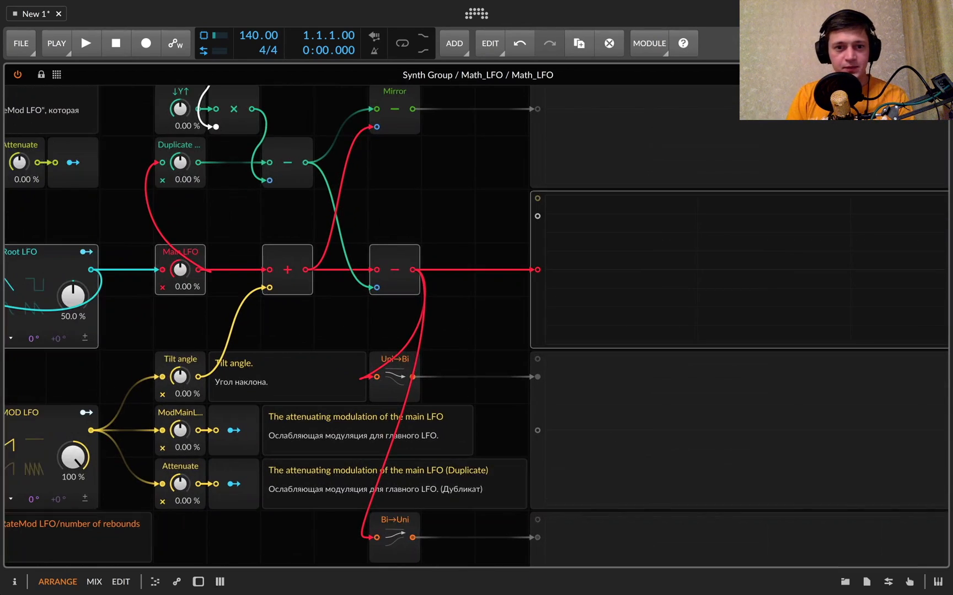
pyautogui.hscroll(-7, 500, 331)
pyautogui.hscroll(8, 500, 330)
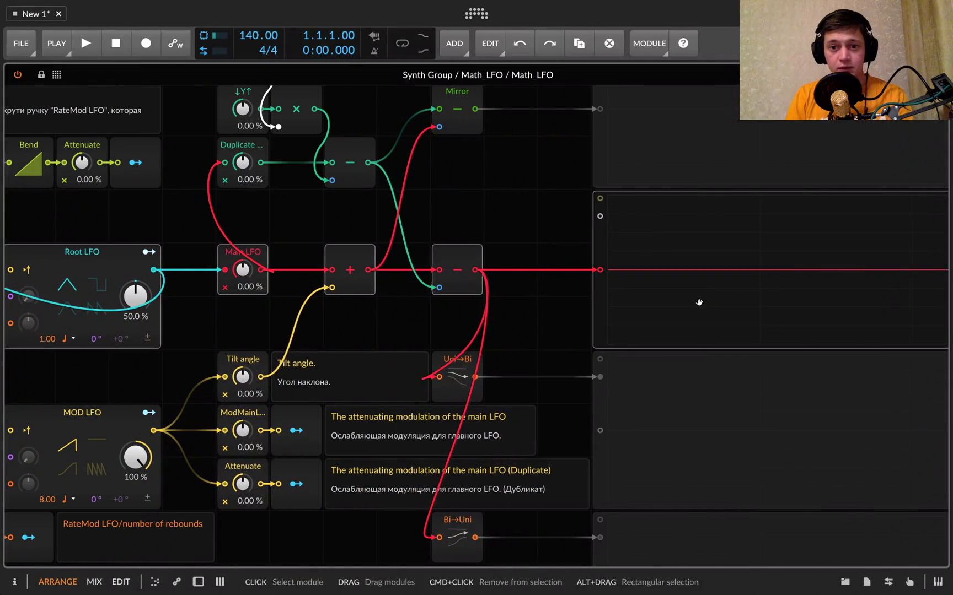
pyautogui.moveTo(239, 270)
pyautogui.mouseDown()
pyautogui.moveTo(239, 243)
pyautogui.moveTo(241, 272)
pyautogui.mouseUp()
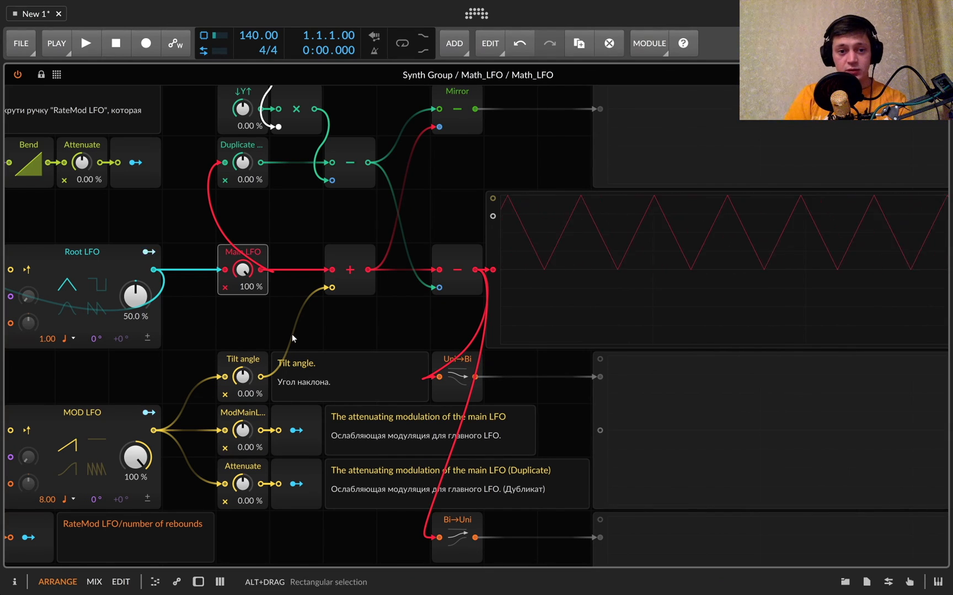
# Set the Tilt angle to 100 % and shift the waveform downward by setting ↓Y↑ to -100 %
pyautogui.scroll(3, 291, 334)
pyautogui.hscroll(3, 291, 334)
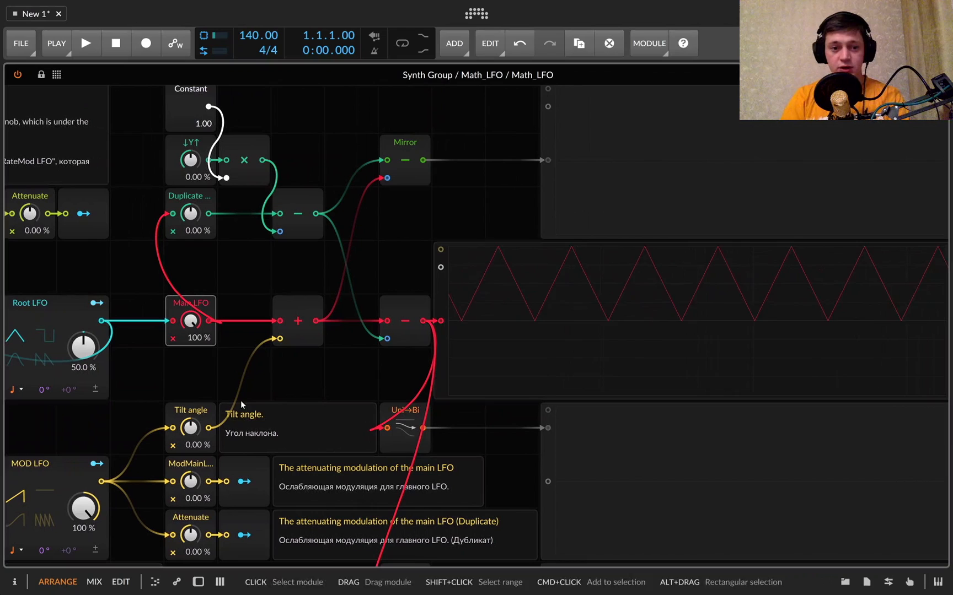
pyautogui.moveTo(191, 428); pyautogui.dragTo(191, 380)
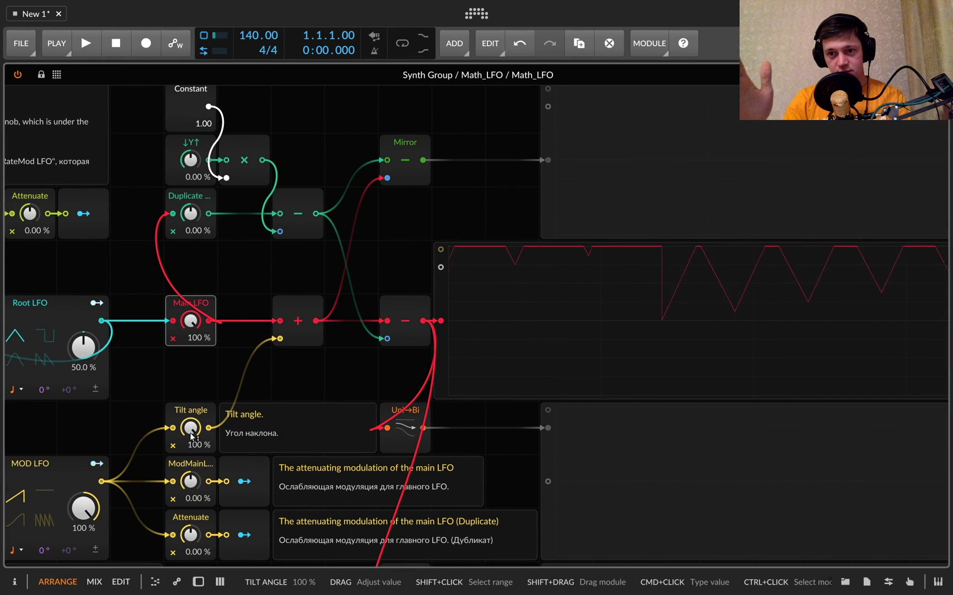
pyautogui.moveTo(193, 164); pyautogui.dragTo(193, 212)
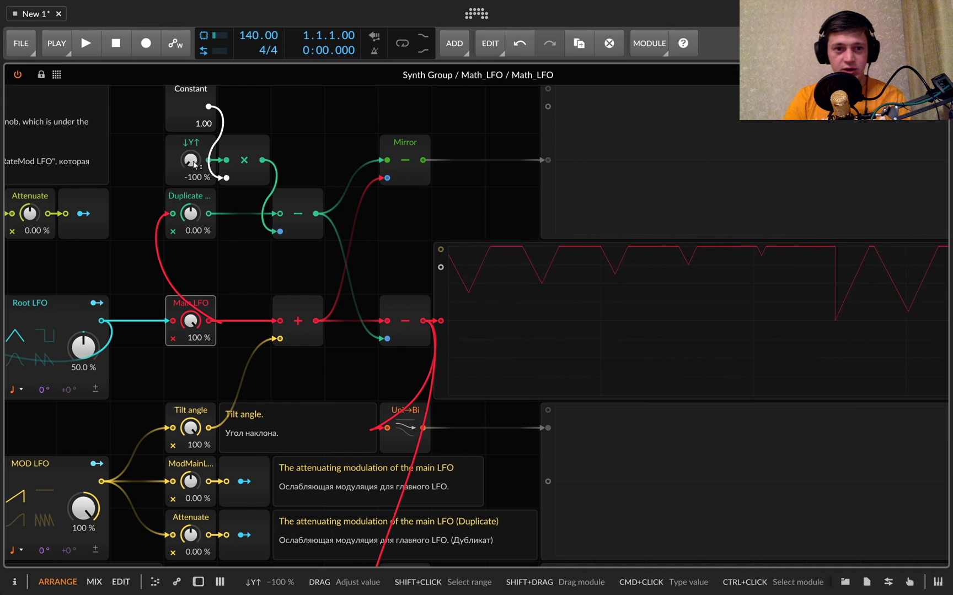
pyautogui.click(193, 148)
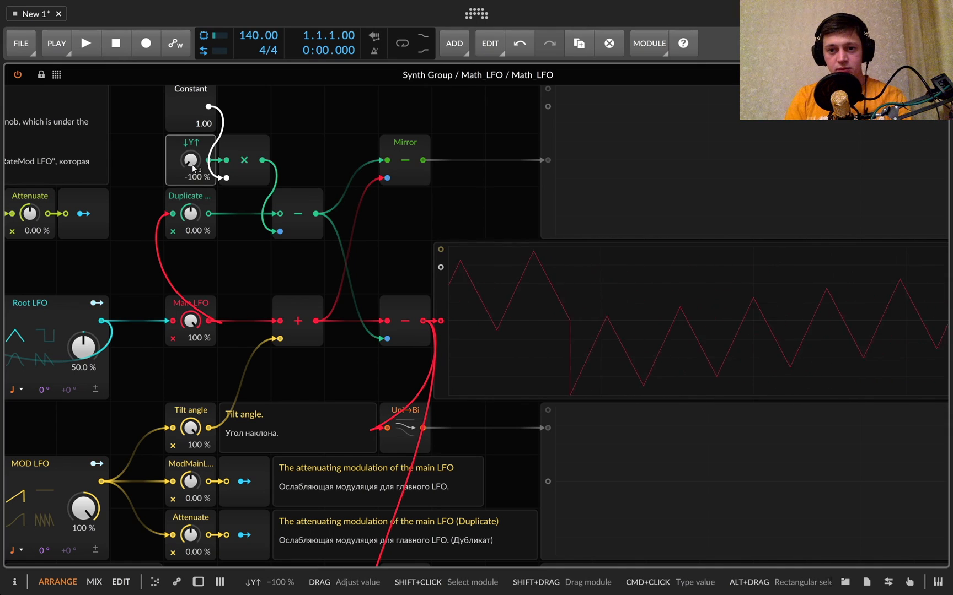
# Try ModMainLFO at 100 % with Main LFO at 0 %, and at -100 % with Main LFO at 100 %
pyautogui.moveTo(191, 485); pyautogui.dragTo(191, 430)
pyautogui.doubleClick(197, 327)
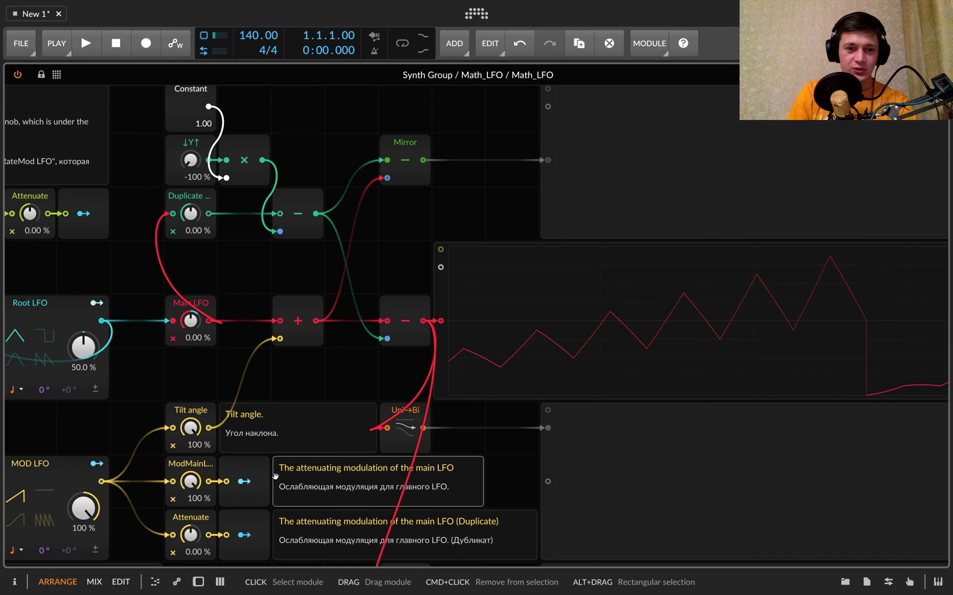
pyautogui.moveTo(189, 324); pyautogui.dragTo(189, 264)
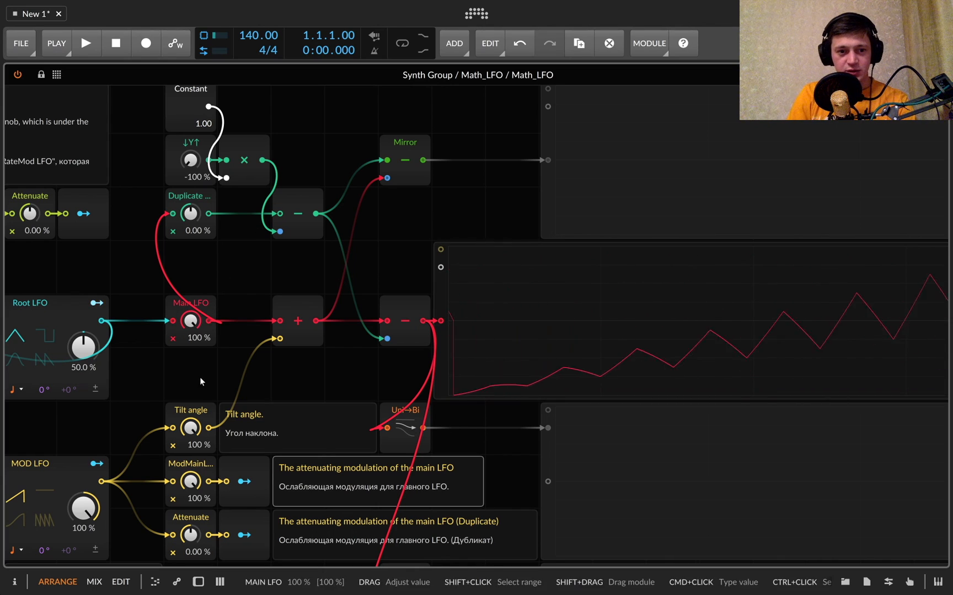
pyautogui.moveTo(190, 484); pyautogui.dragTo(190, 579)
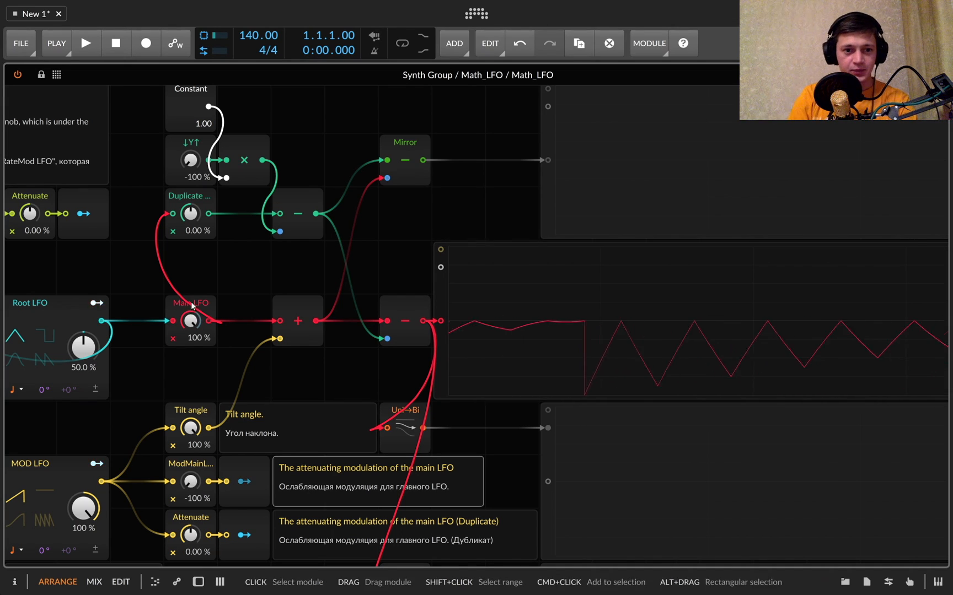
# Return Main LFO to 0 %, and try ModMainLFO and the duplicate's Attenuate modulation at 100 %
pyautogui.doubleClick(191, 323)
pyautogui.moveTo(190, 487); pyautogui.dragTo(191, 393)
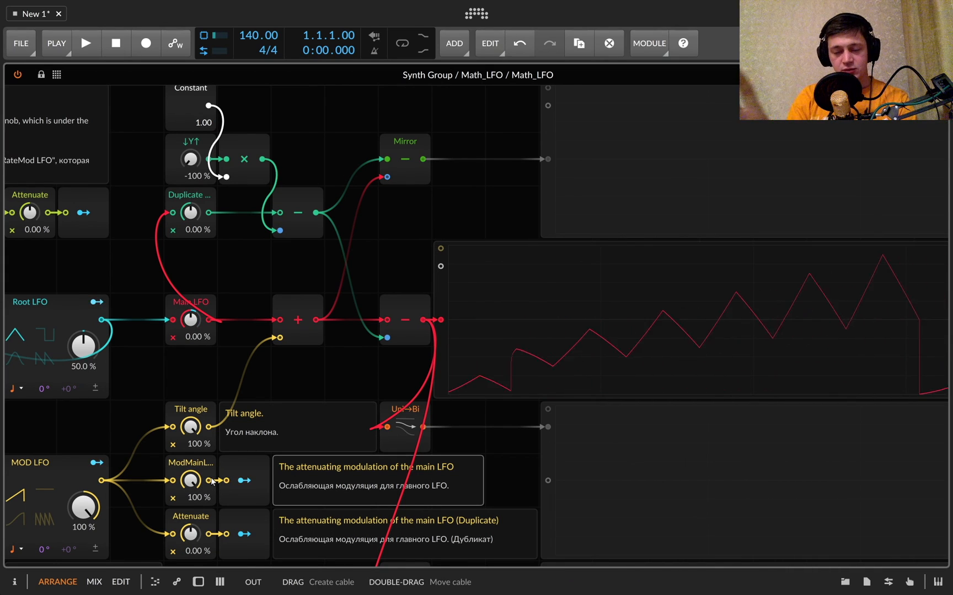
pyautogui.moveTo(198, 539); pyautogui.dragTo(195, 541)
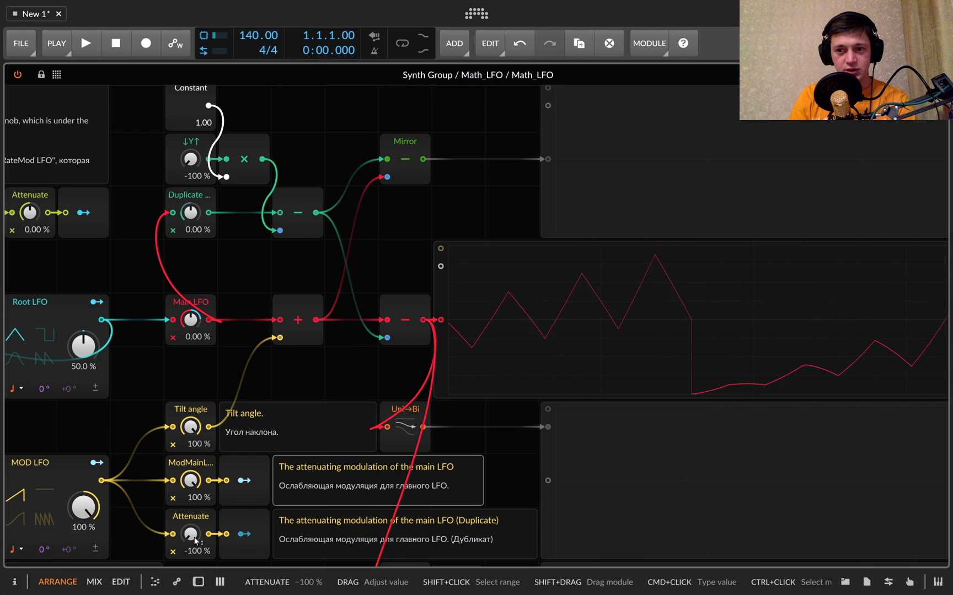
pyautogui.moveTo(195, 542); pyautogui.dragTo(195, 539)
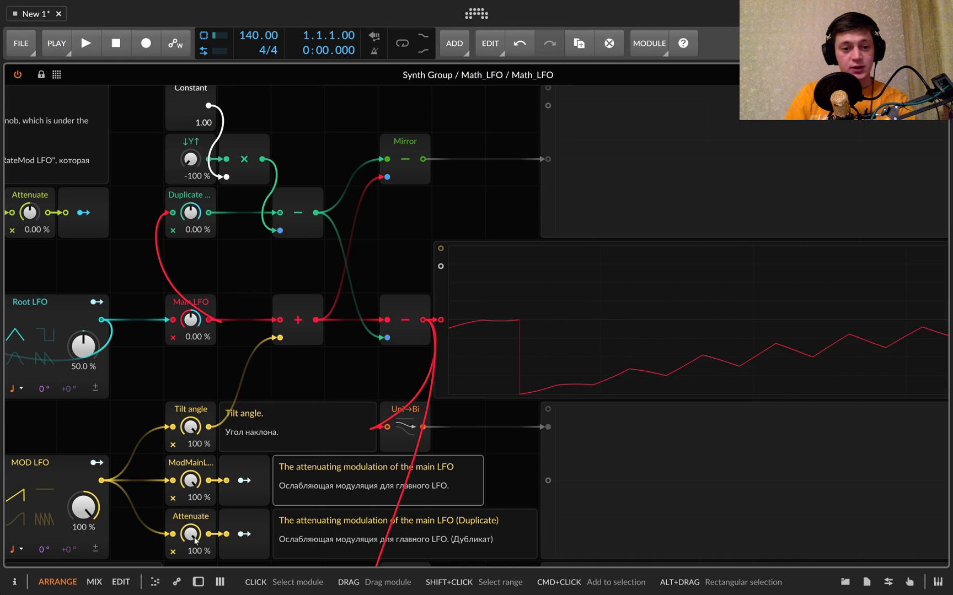
# Reset ModMainLFO and the duplicate's Attenuate to 0 %, and select both attenuating modulation rows
pyautogui.doubleClick(194, 539)
pyautogui.doubleClick(193, 485)
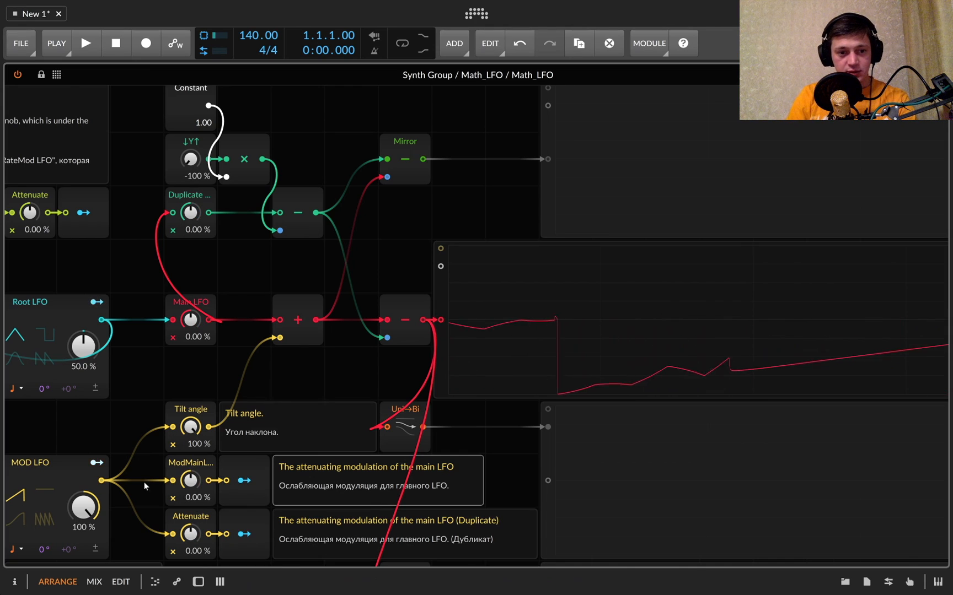
pyautogui.moveTo(144, 481); pyautogui.dragTo(306, 512)
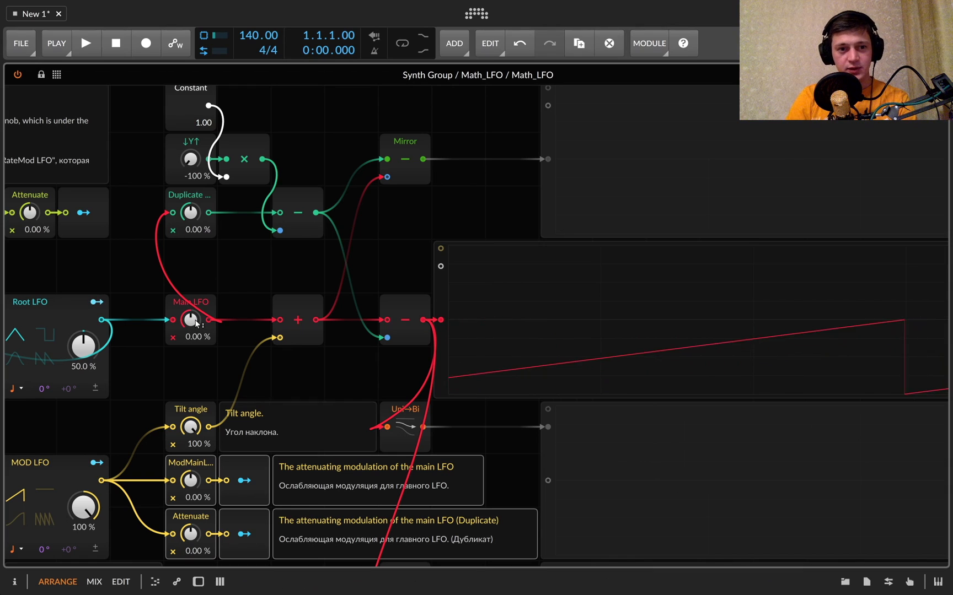
# Sweep the Main LFO amount to compare waveforms on the oscilloscope, and reset it to 0 %
pyautogui.click(201, 280)
pyautogui.moveTo(191, 319); pyautogui.dragTo(190, 347)
pyautogui.doubleClick(190, 320)
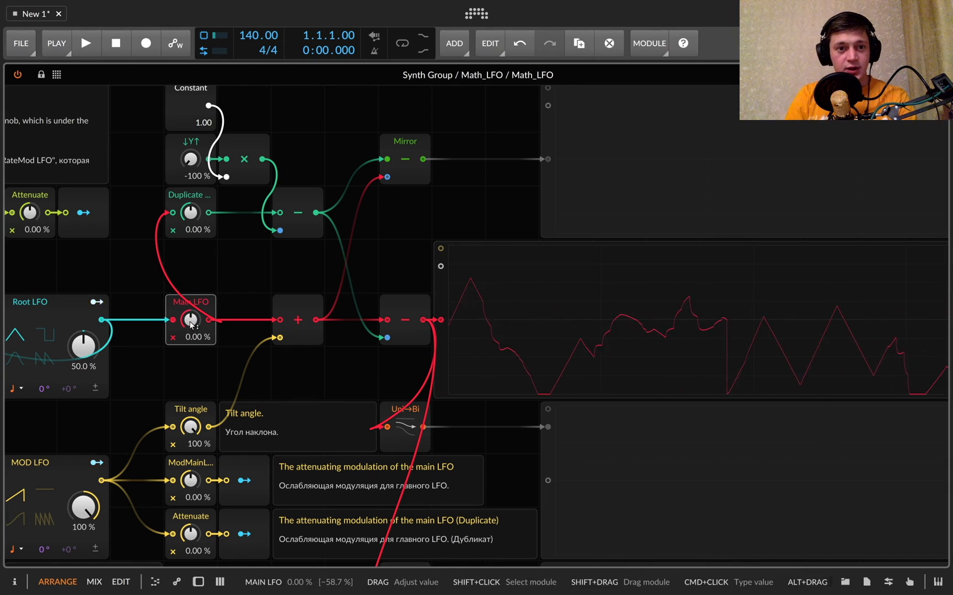
pyautogui.click(255, 283)
# Examine the rebound effect control chain and how it connects to the Root LFO and the rest of the patch
pyautogui.scroll(2, 255, 283)
pyautogui.hscroll(-1, 255, 285)
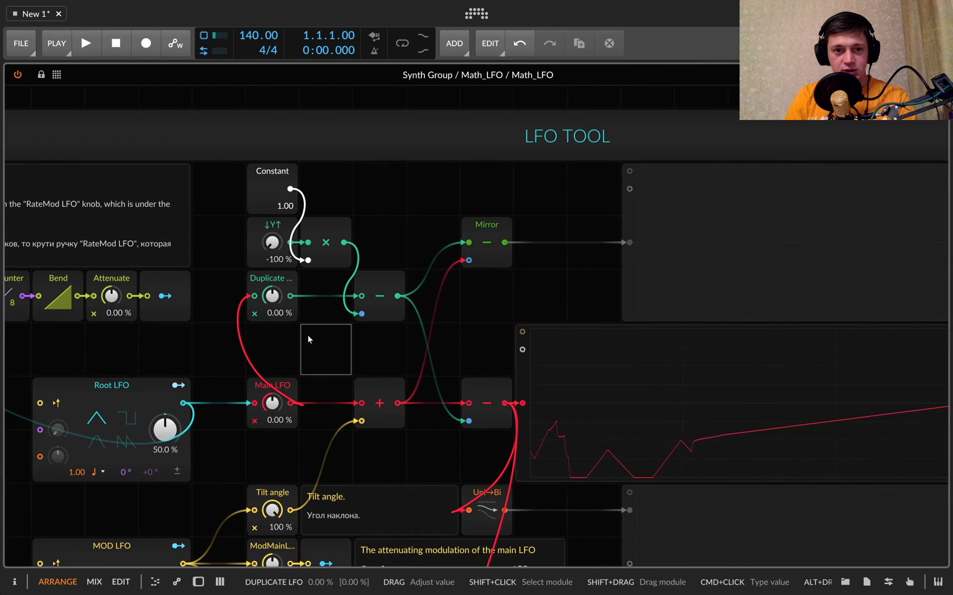
pyautogui.scroll(-4, 308, 337)
pyautogui.hscroll(-3, 308, 339)
pyautogui.scroll(4, 346, 330)
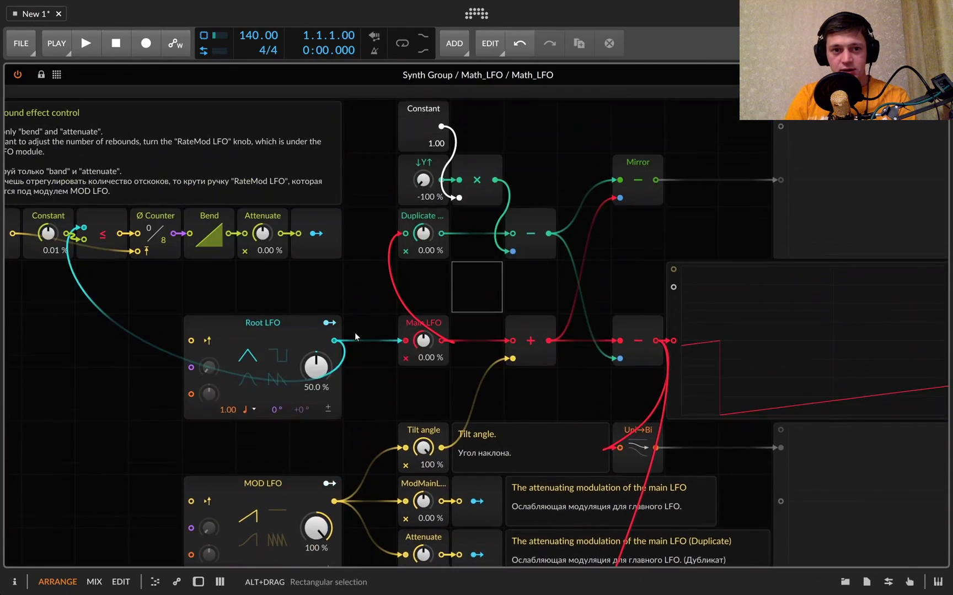
pyautogui.hscroll(-2, 355, 332)
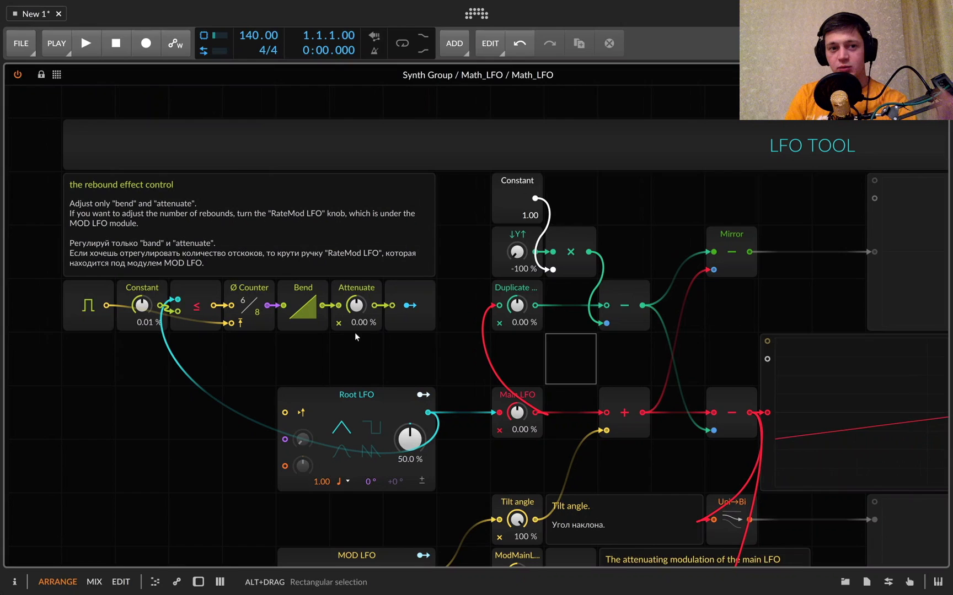
pyautogui.hscroll(1, 355, 332)
pyautogui.hscroll(4, 354, 332)
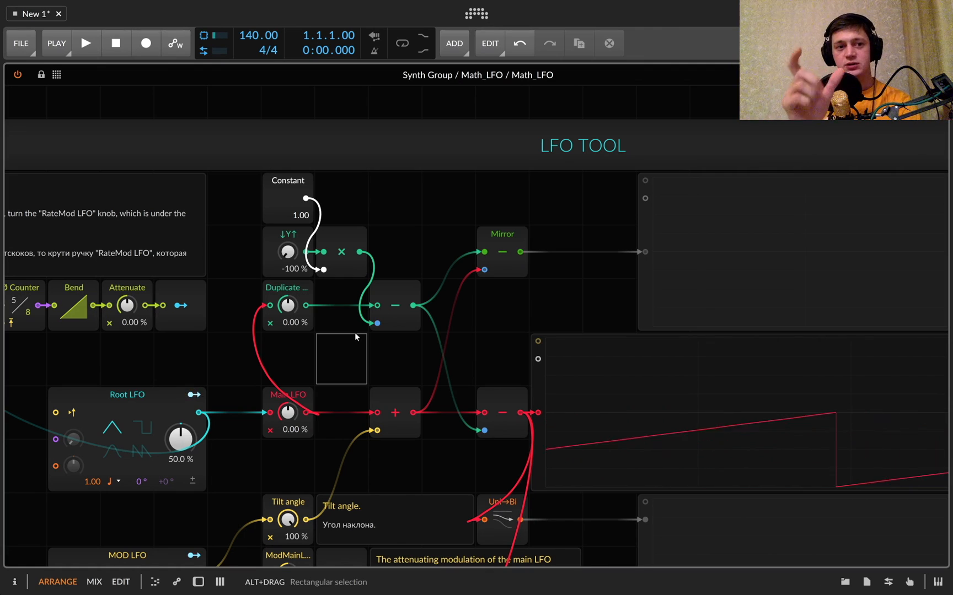
pyautogui.hscroll(-5, 322, 359)
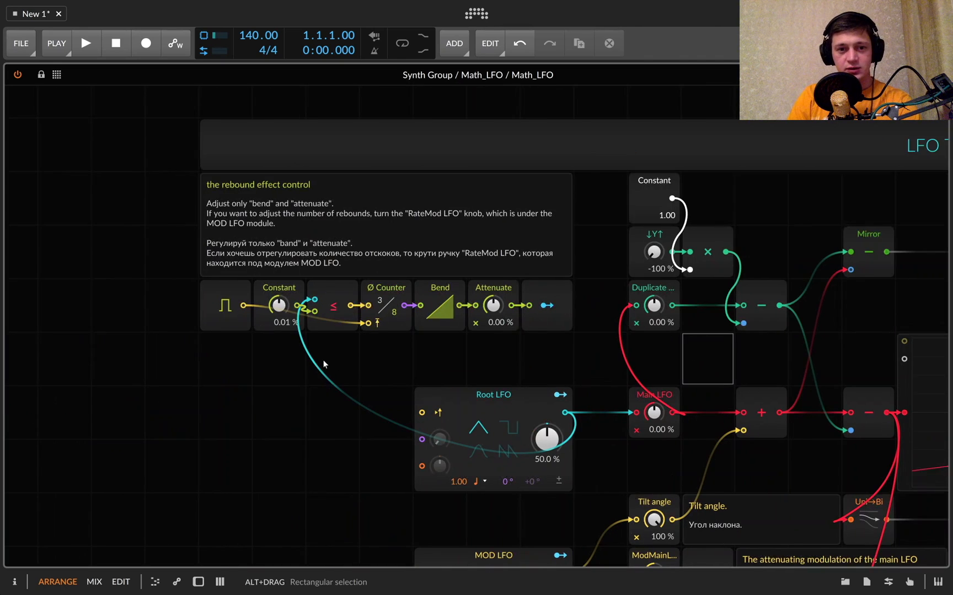
pyautogui.hscroll(3, 323, 360)
# Add a 0.10 ms Gate Length module below the Ø Counter, fed by the comparison output, and wire it to the second oscilloscope
pyautogui.click(57, 75)
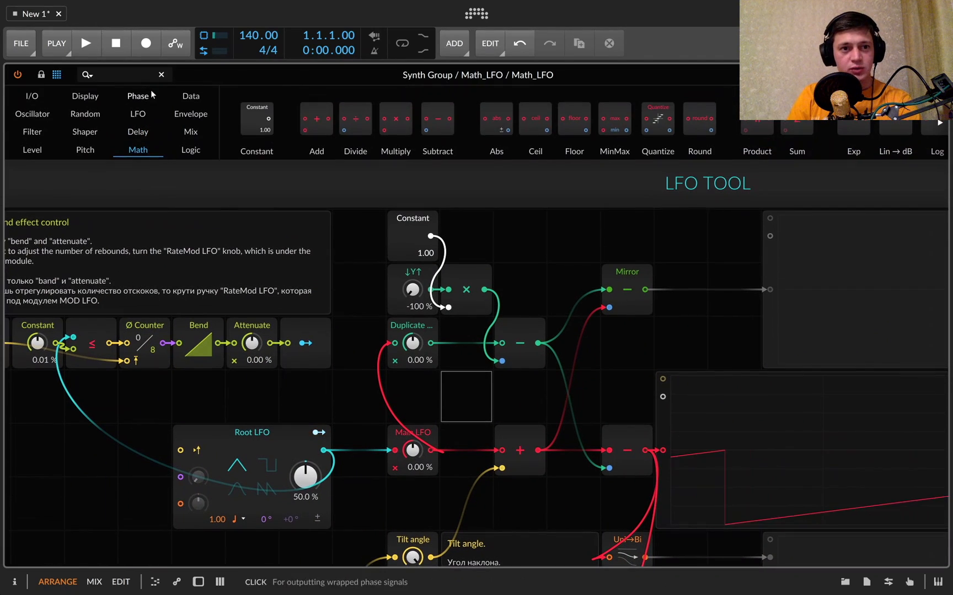
pyautogui.write('gate')
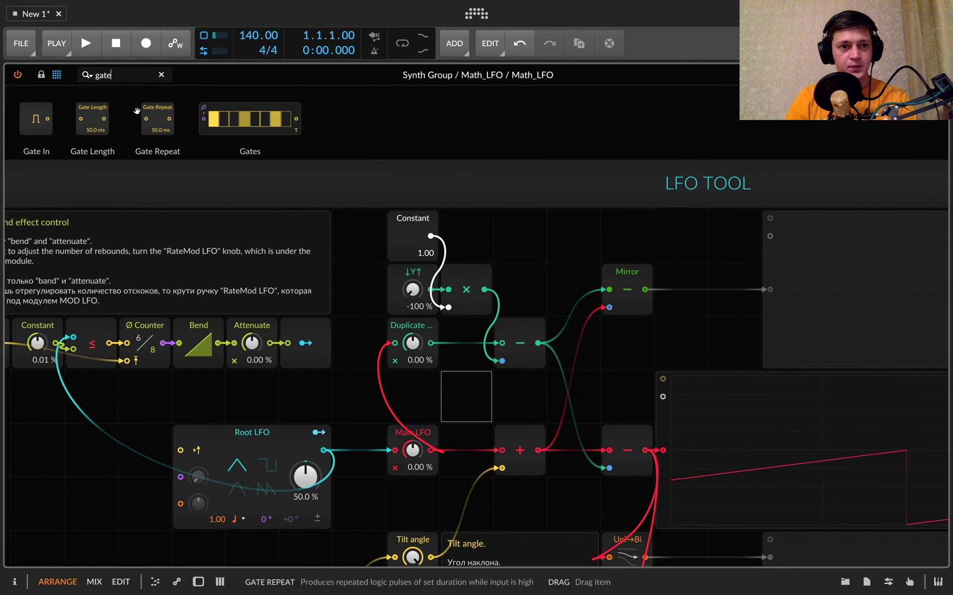
pyautogui.moveTo(93, 118); pyautogui.dragTo(108, 351)
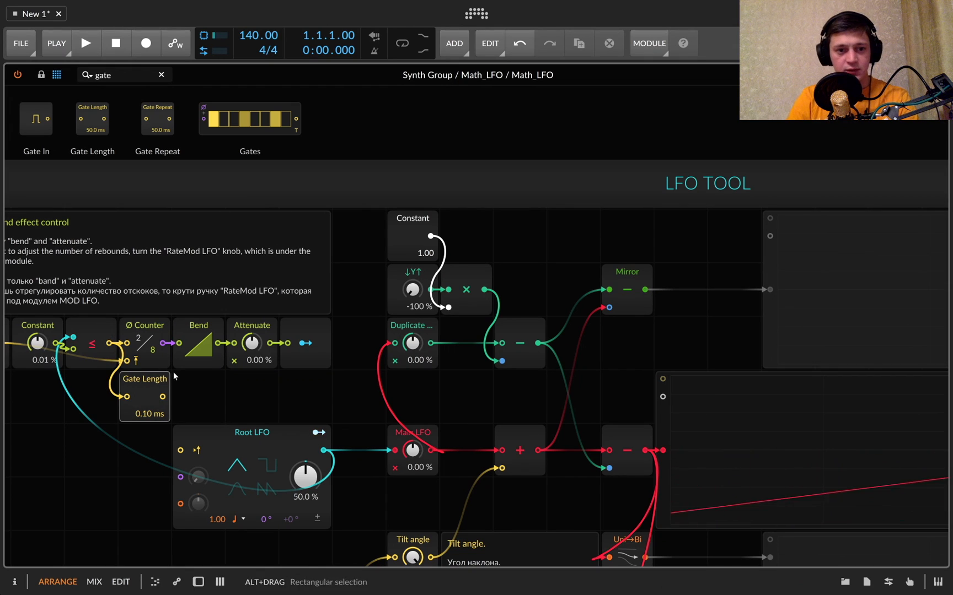
pyautogui.moveTo(163, 398); pyautogui.dragTo(663, 394)
pyautogui.hscroll(5, 730, 405)
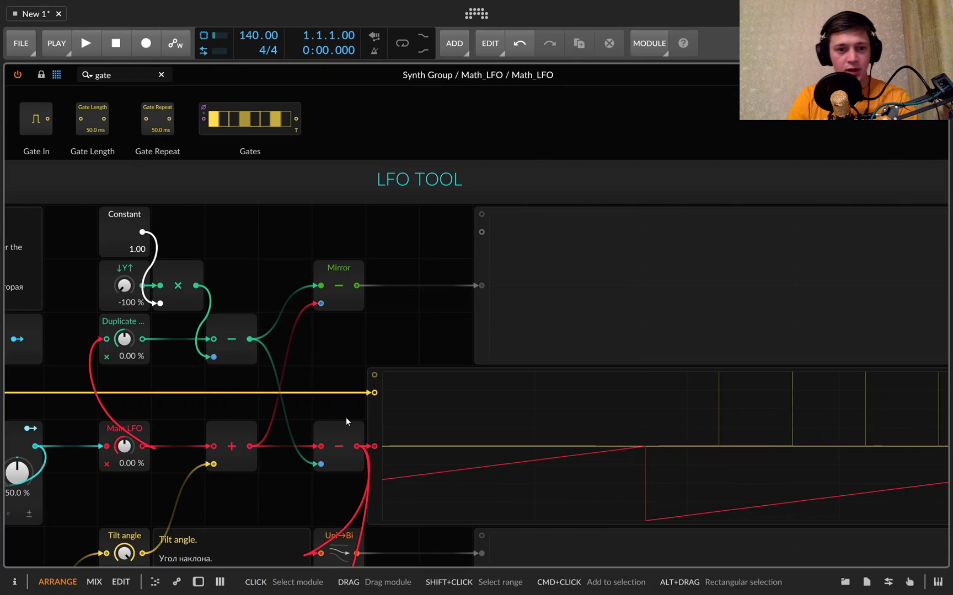
# Reset Tilt angle and ↓Y↑ to 0 %, and set Main LFO to 100 %
pyautogui.scroll(-1, 119, 454)
pyautogui.scroll(-5, 120, 454)
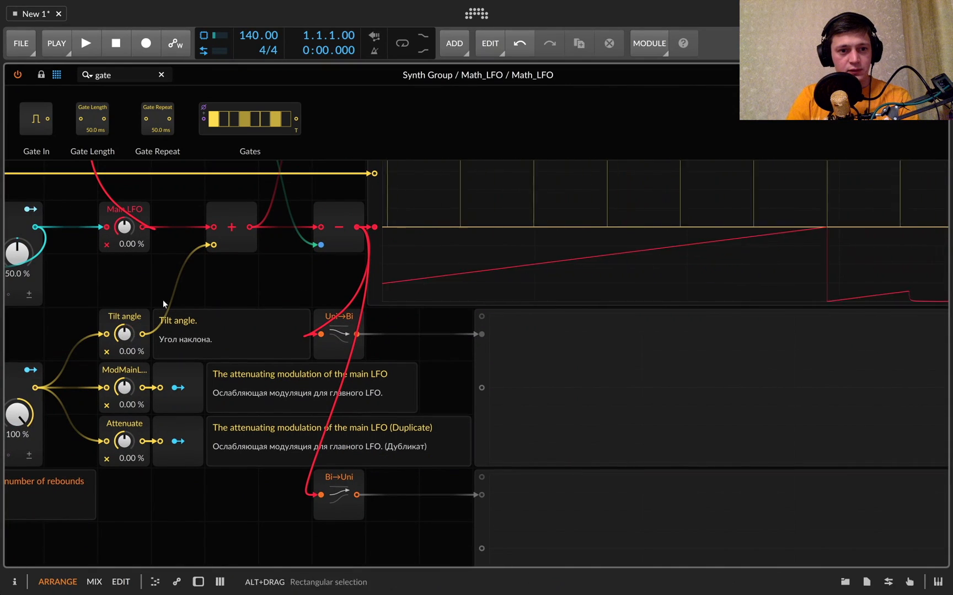
pyautogui.scroll(3, 164, 300)
pyautogui.moveTo(134, 333)
pyautogui.mouseDown()
pyautogui.moveTo(138, 309)
pyautogui.moveTo(174, 354)
pyautogui.mouseUp()
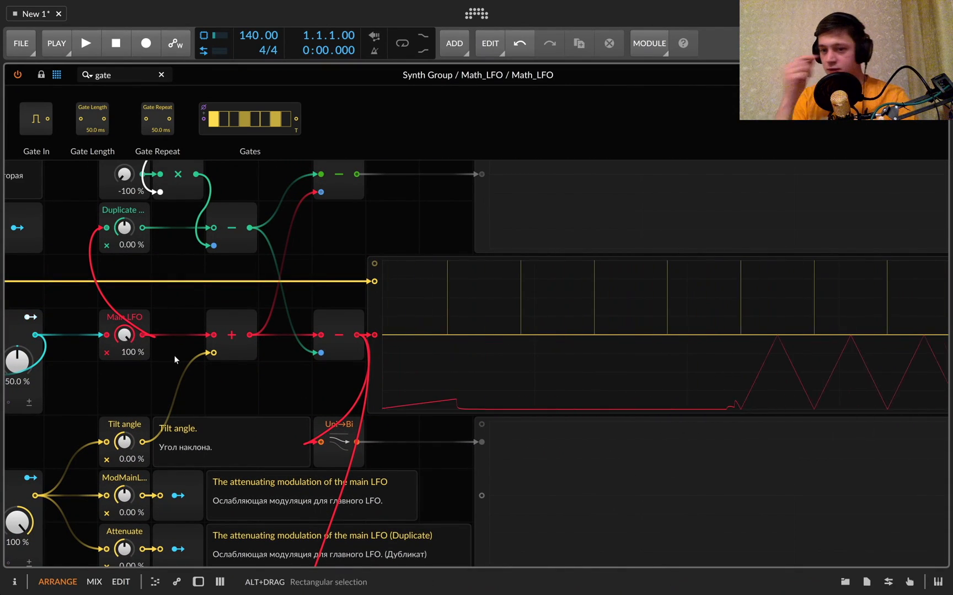
pyautogui.scroll(1, 173, 355)
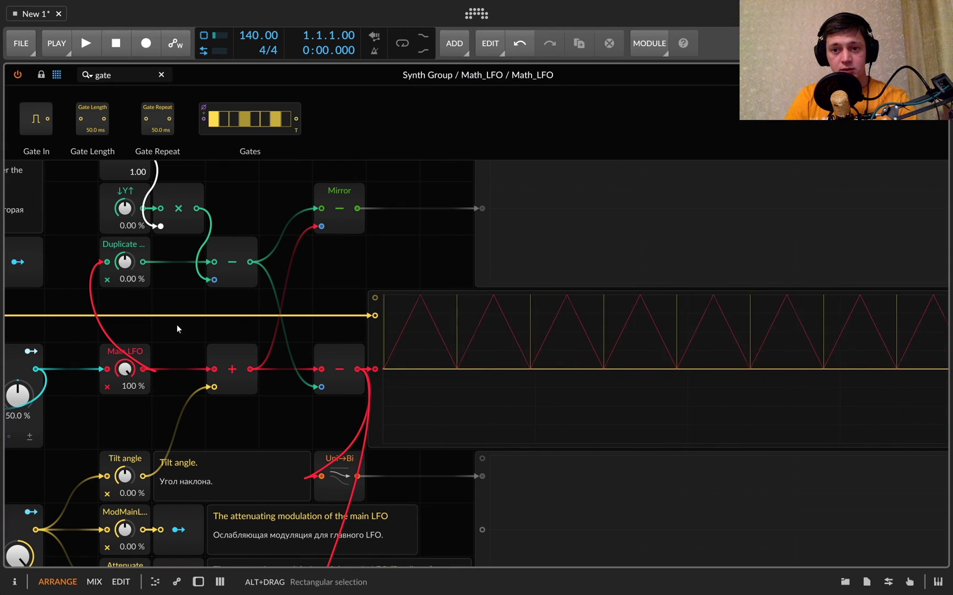
# Set the Attenuate amount in the rebound effect control chain to -100 %
pyautogui.hscroll(-4, 177, 325)
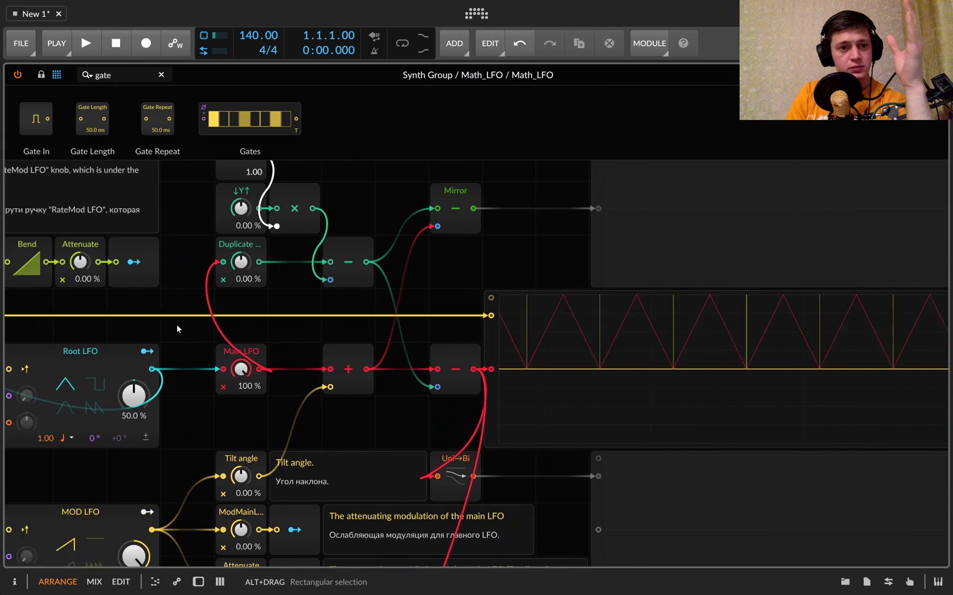
pyautogui.hscroll(4, 238, 303)
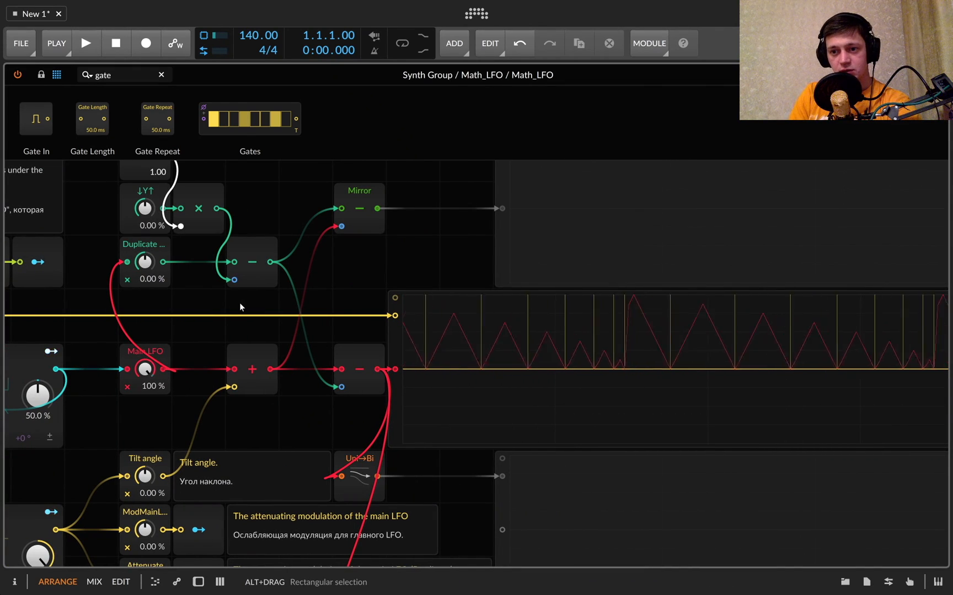
pyautogui.hscroll(-5, 166, 295)
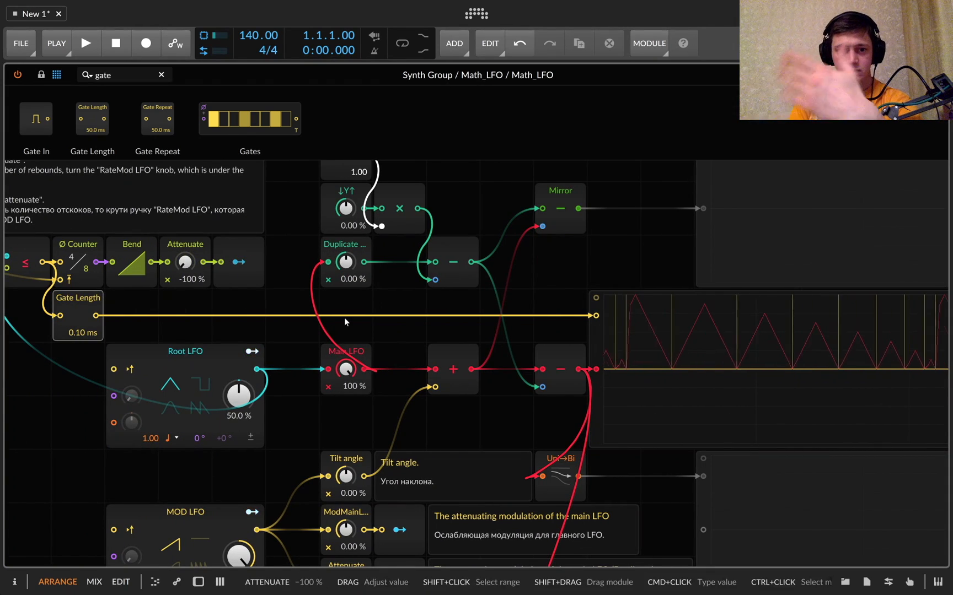
pyautogui.hscroll(7, 344, 318)
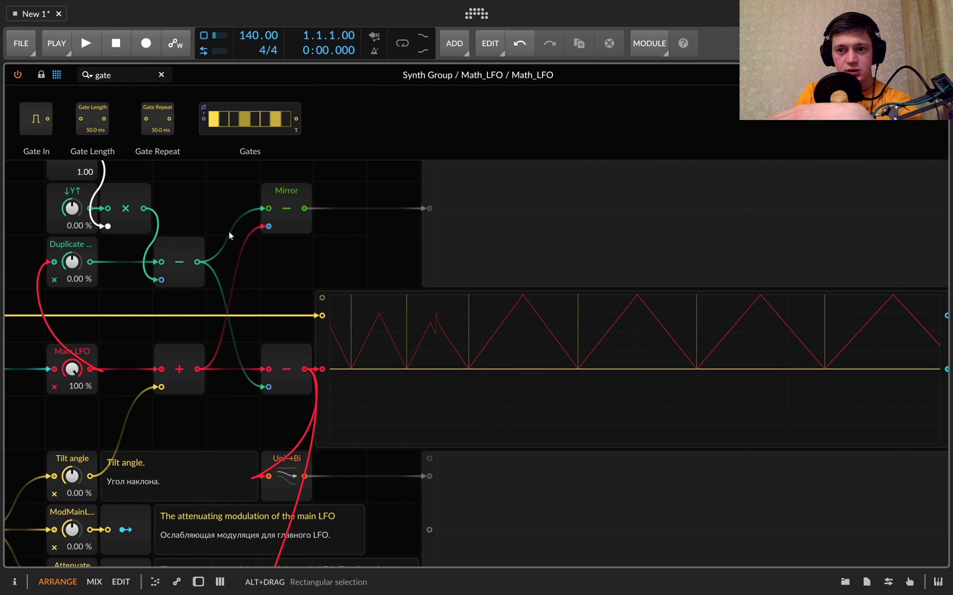
# Invert the main waveform by setting Main LFO to -100 %
pyautogui.hscroll(-3, 228, 231)
pyautogui.moveTo(175, 373); pyautogui.dragTo(176, 375)
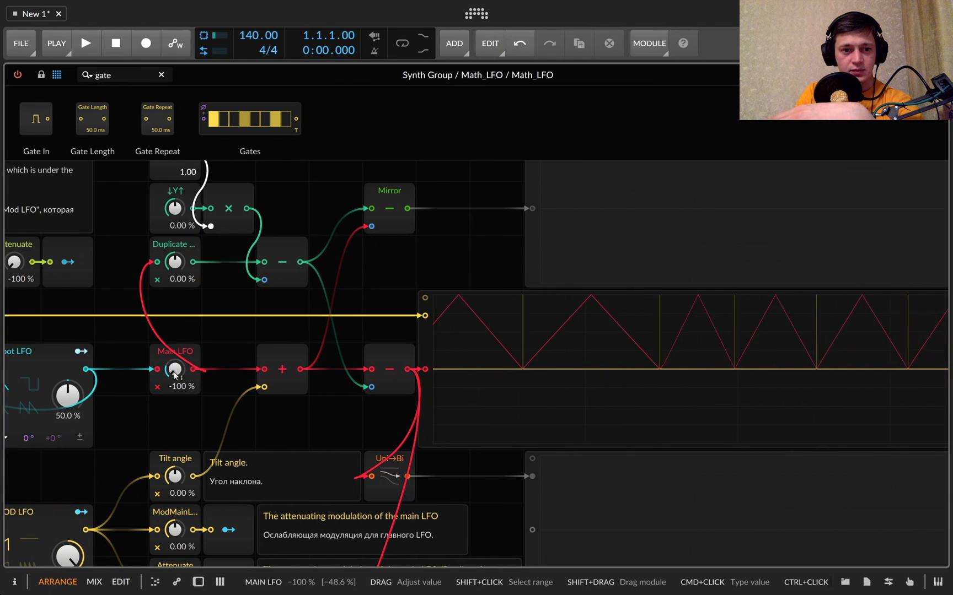
# Reset the rebound chain's Attenuate amount to 0 % and return Main LFO to 100 %
pyautogui.hscroll(5, 653, 351)
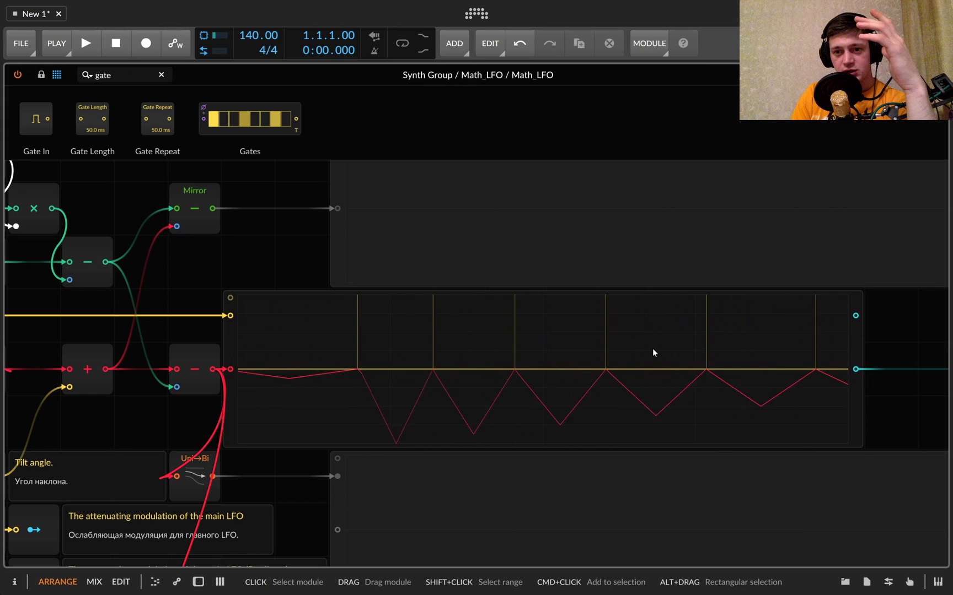
pyautogui.hscroll(-12, 653, 350)
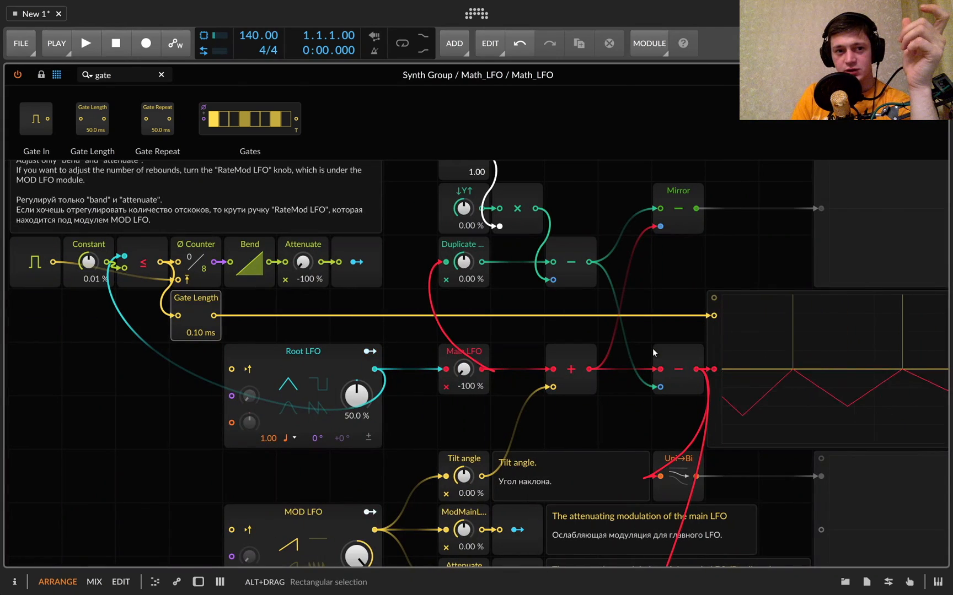
pyautogui.scroll(-5, 409, 271)
pyautogui.hscroll(6, 409, 272)
pyautogui.scroll(4, 113, 282)
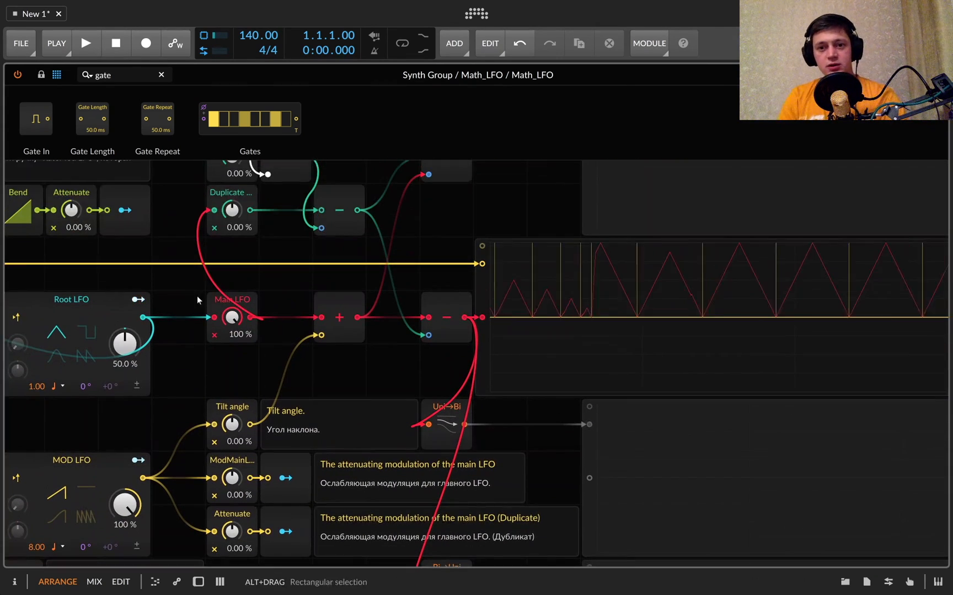
# Activate the disabled oscilloscopes fed by the Mirror, Uni→Bi and Bi→Uni modules
pyautogui.moveTo(542, 340); pyautogui.dragTo(638, 340)
pyautogui.hscroll(11, 638, 340)
pyautogui.scroll(2, 637, 340)
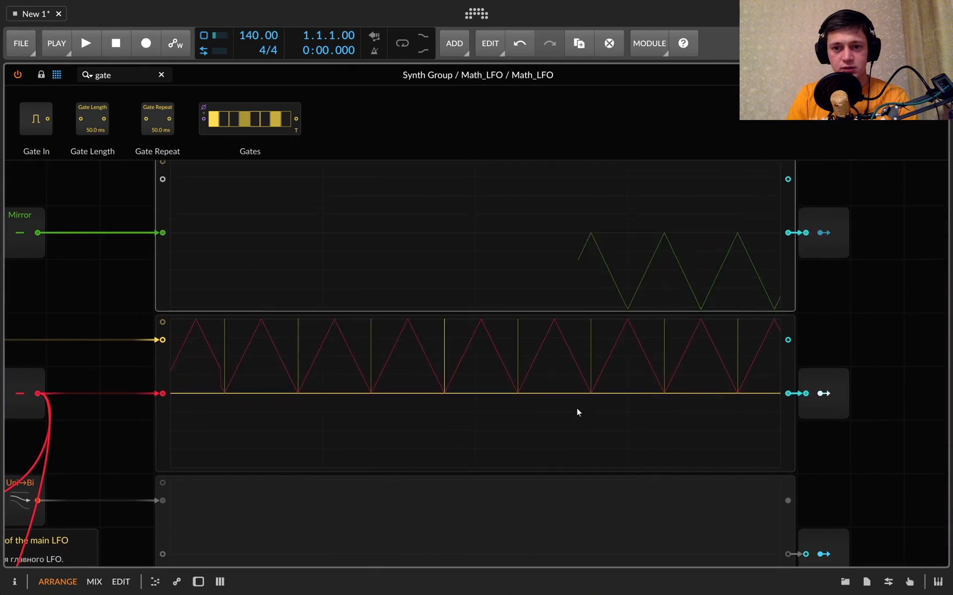
pyautogui.scroll(-7, 573, 385)
pyautogui.click(570, 351)
pyautogui.click(568, 406)
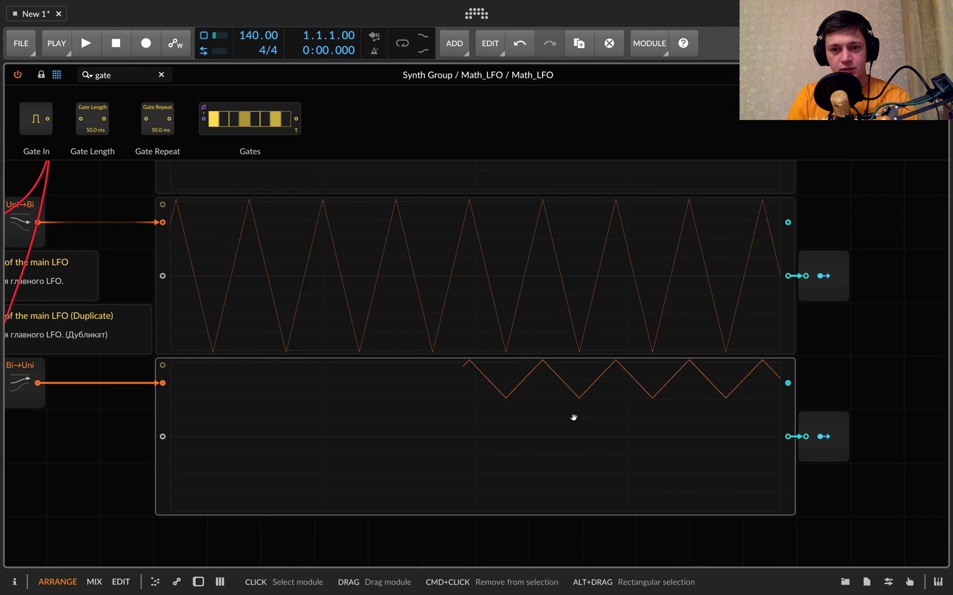
# Delete the Gate Length module below the Ø Counter, along with its connection to the second oscilloscope
pyautogui.scroll(4, 572, 416)
pyautogui.hscroll(-10, 572, 416)
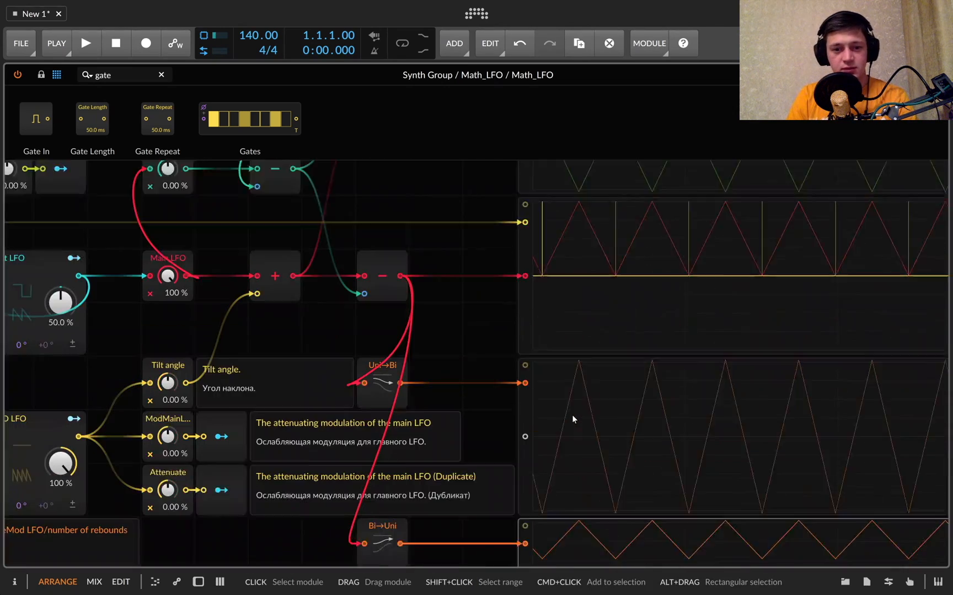
pyautogui.hscroll(8, 572, 415)
pyautogui.hscroll(-10, 571, 415)
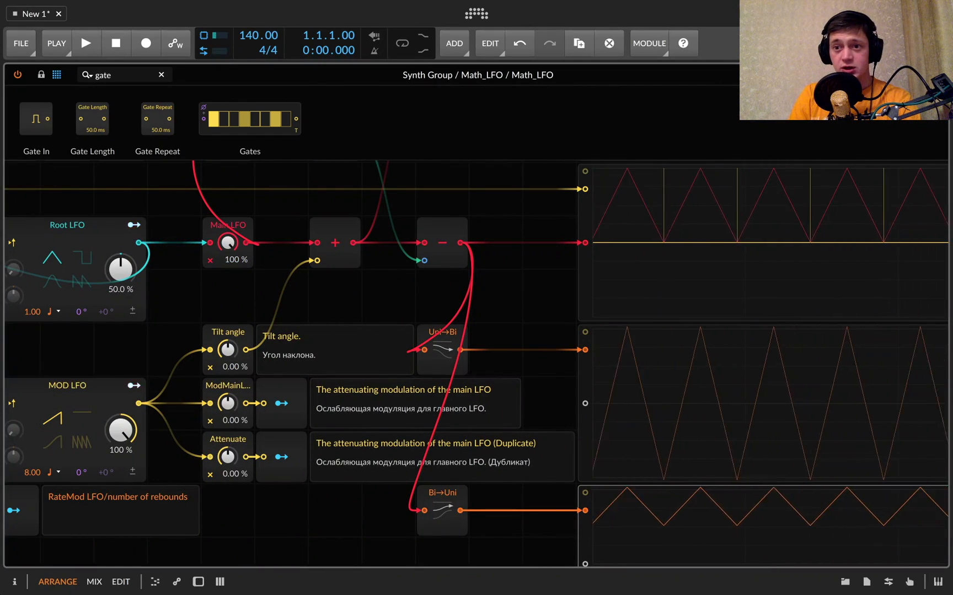
pyautogui.click(904, 75)
pyautogui.scroll(2, 712, 375)
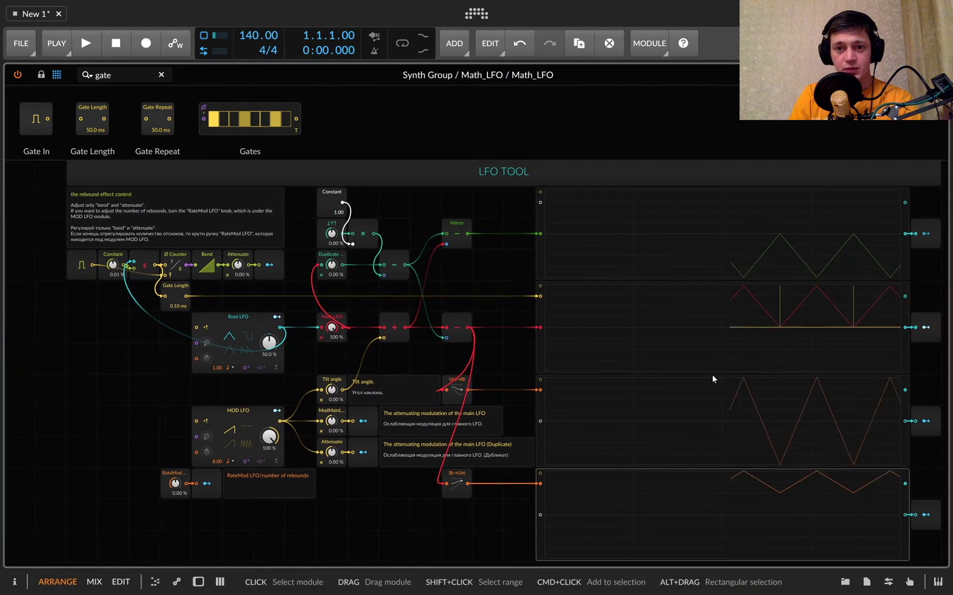
pyautogui.click(175, 301)
pyautogui.press('Delete')
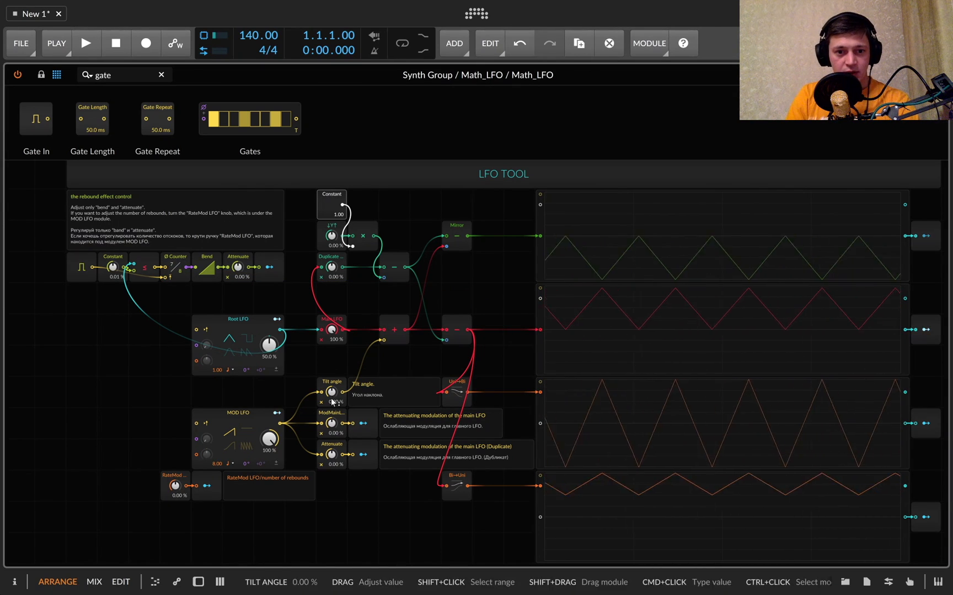
# Set Tilt angle to 100 % and the two attenuating modulation amounts fed by MOD LFO to -100 %
pyautogui.moveTo(330, 398); pyautogui.dragTo(332, 458)
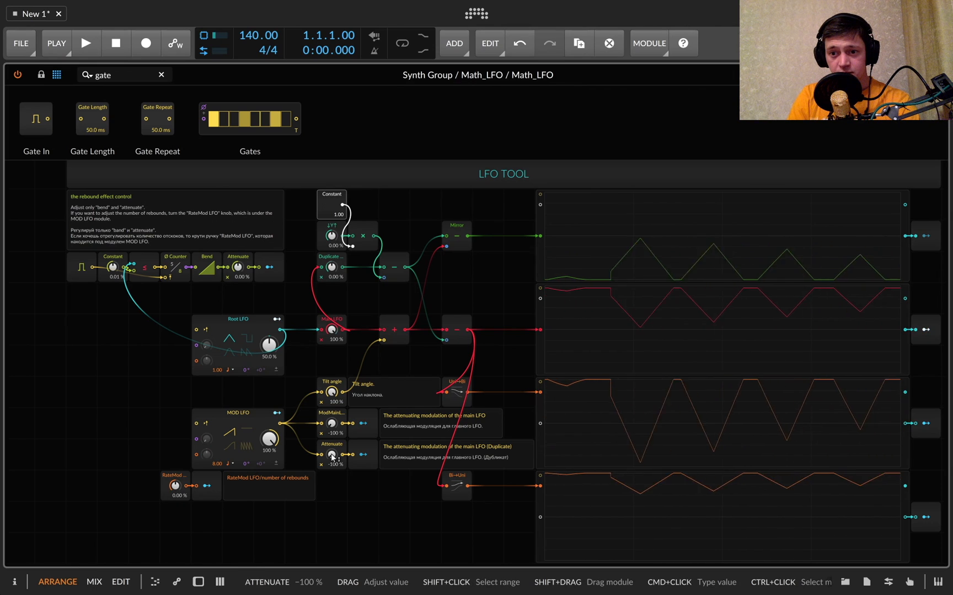
pyautogui.scroll(-2, 715, 361)
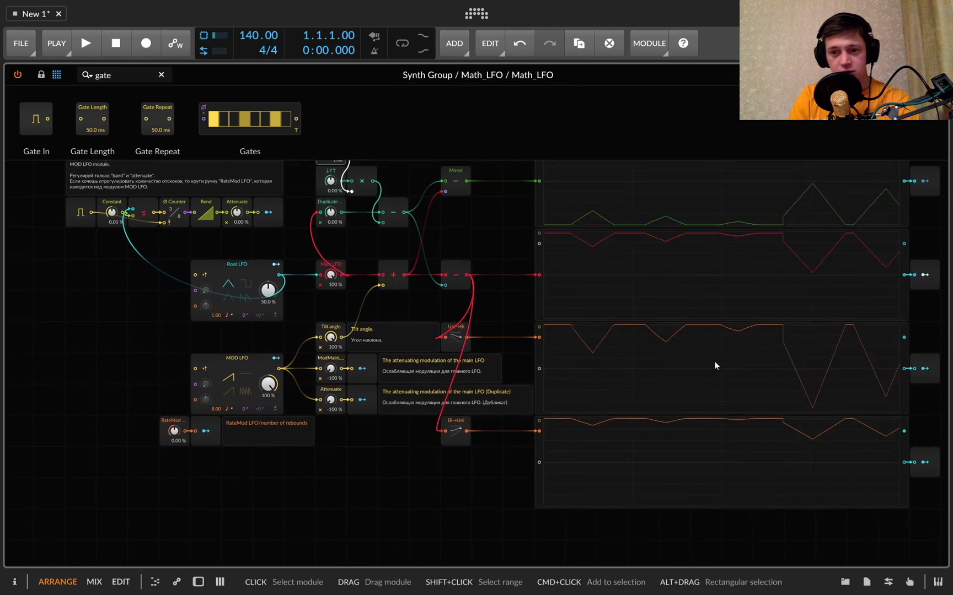